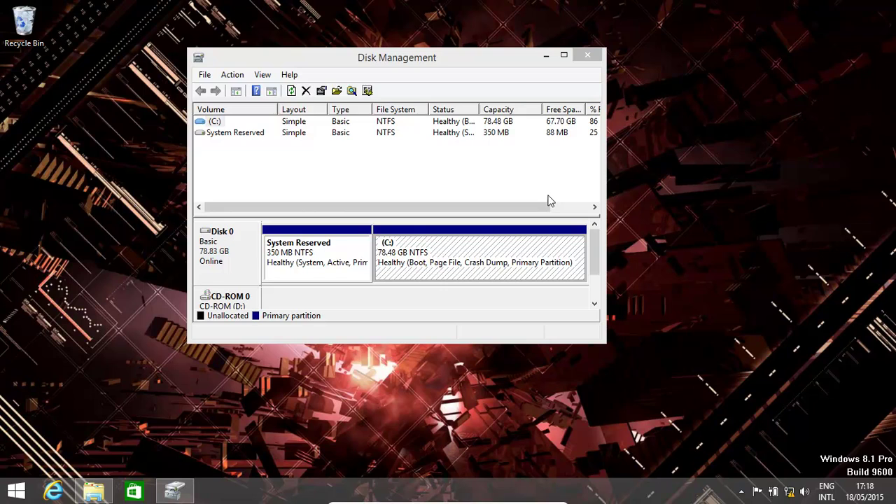
Reopen Disk Management by searching diskmgmt.msc from the Start screen
{"action": "left_click", "coordinate": [488, 260]}
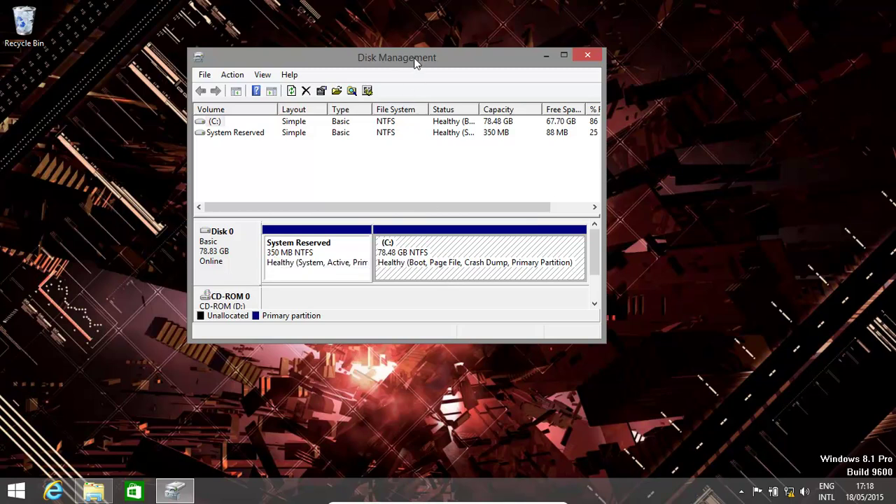
{"action": "left_click", "coordinate": [15, 493]}
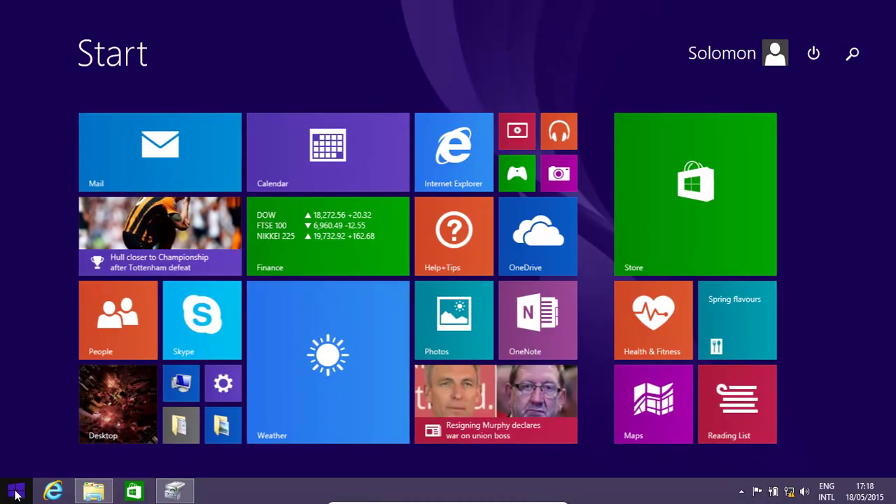
{"action": "type", "text": "disk"}
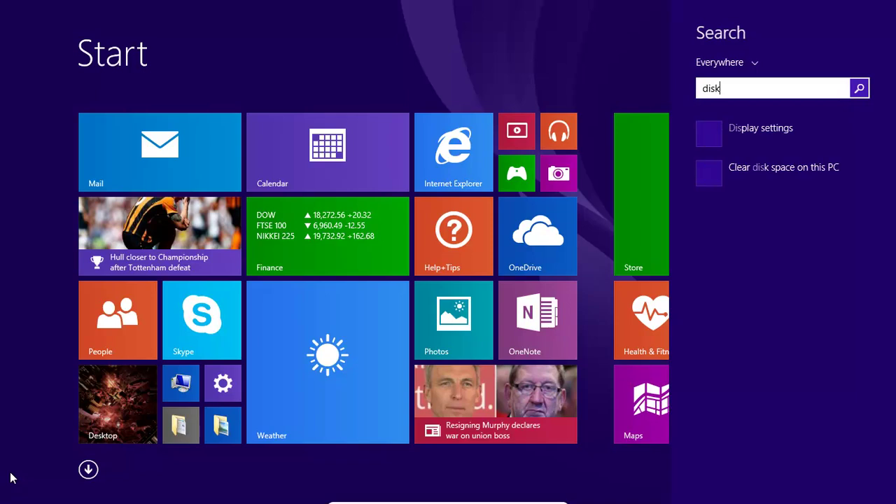
{"action": "type", "text": "mgm"}
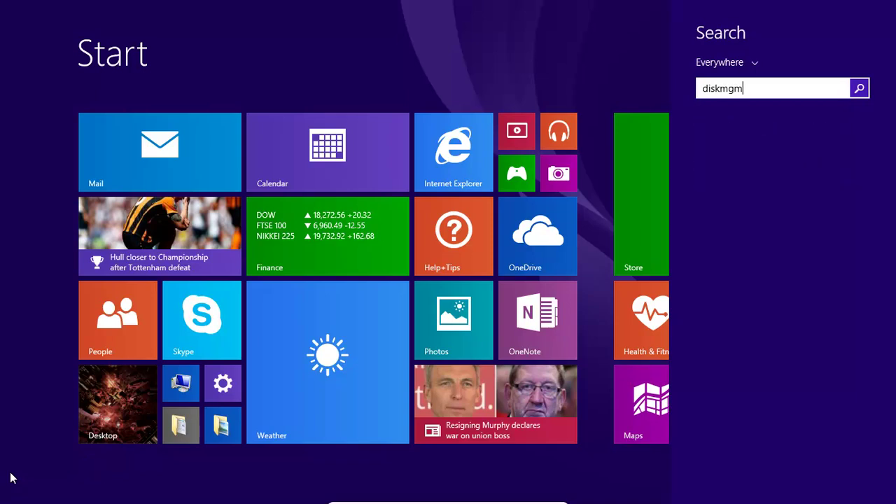
{"action": "type", "text": "t.msc"}
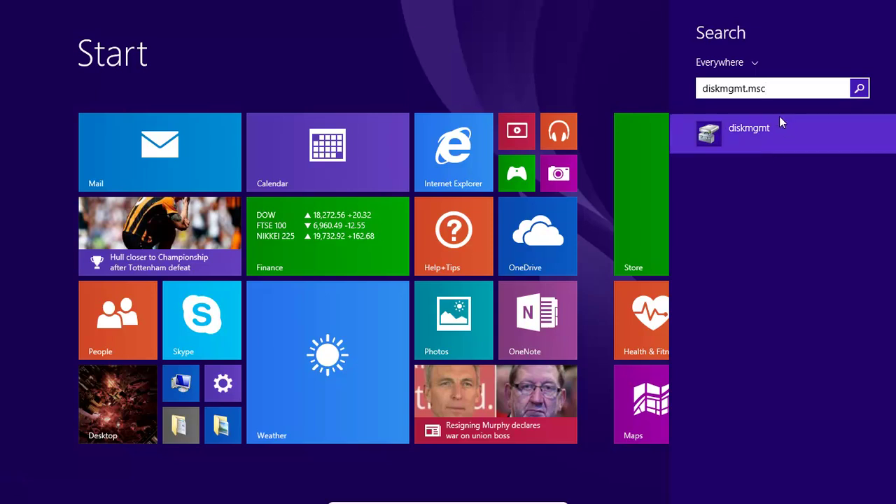
{"action": "left_click", "coordinate": [763, 127]}
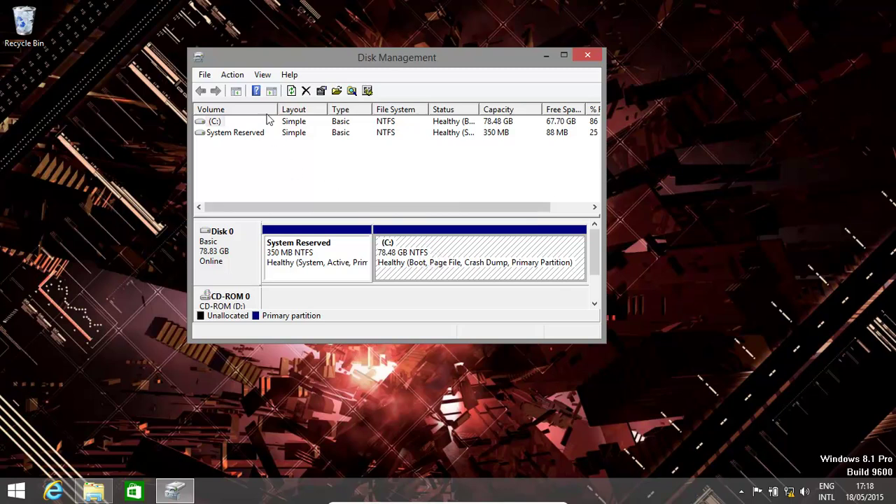
Start creating a new virtual hard disk from the Action menu
{"action": "left_click", "coordinate": [204, 77]}
{"action": "mouse_move", "coordinate": [234, 77]}
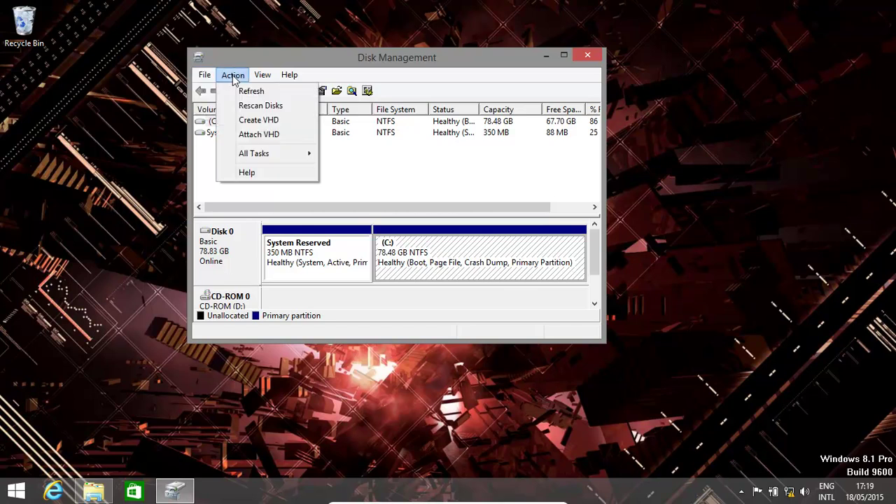
{"action": "left_click", "coordinate": [260, 121]}
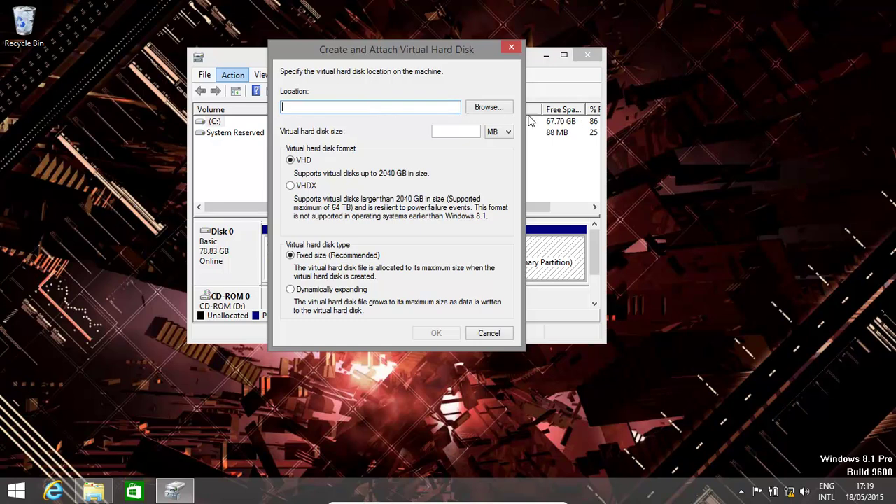
Set the virtual disk location to win10 on Local Disk (C:), giving C:\win10.vhd
{"action": "left_click", "coordinate": [494, 107]}
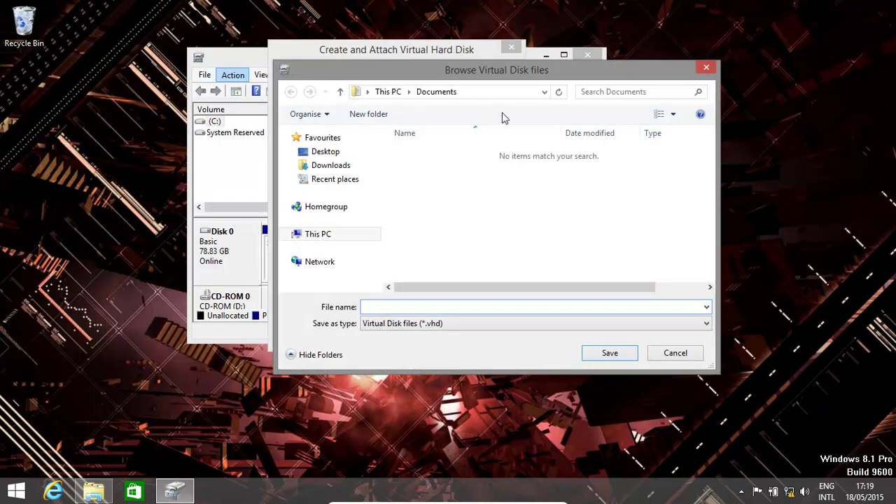
{"action": "left_click", "coordinate": [319, 235]}
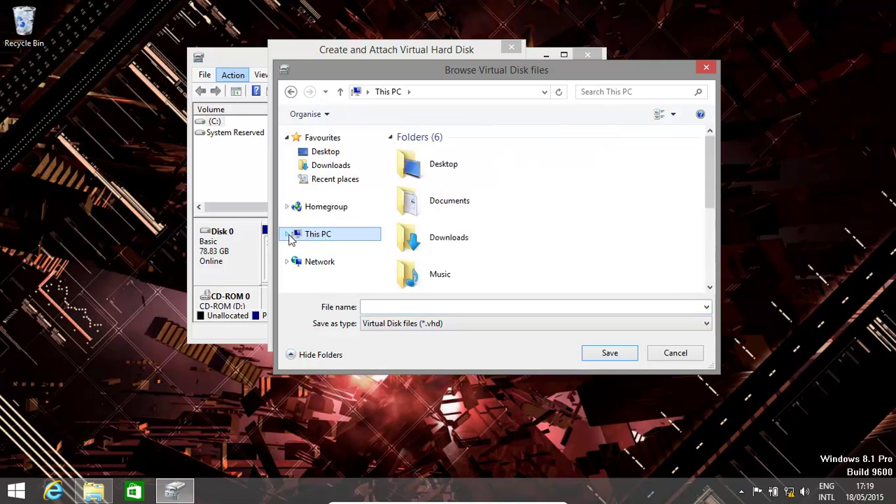
{"action": "left_click_drag", "start_coordinate": [708, 163], "coordinate": [704, 246]}
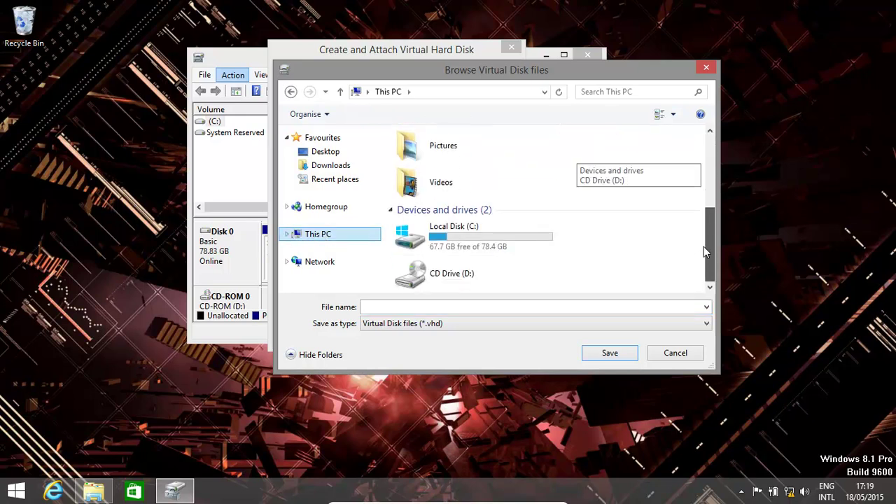
{"action": "double_click", "coordinate": [413, 239]}
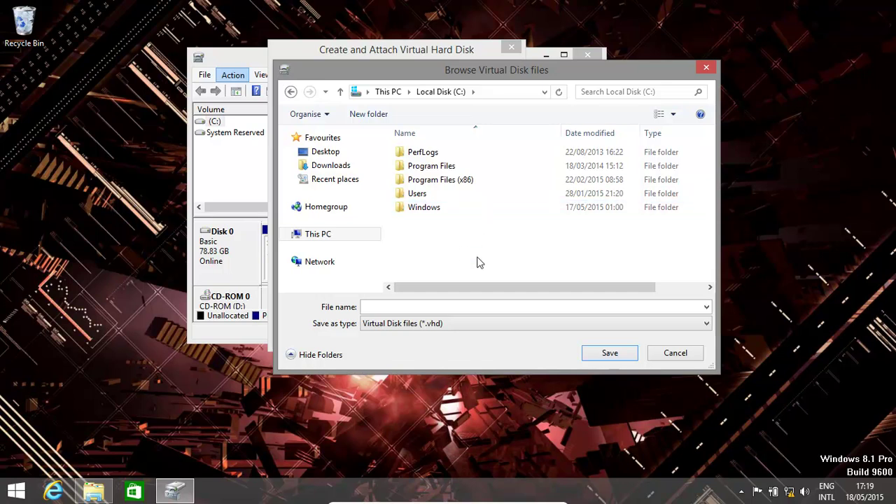
{"action": "left_click", "coordinate": [425, 306]}
{"action": "type", "text": "win10"}
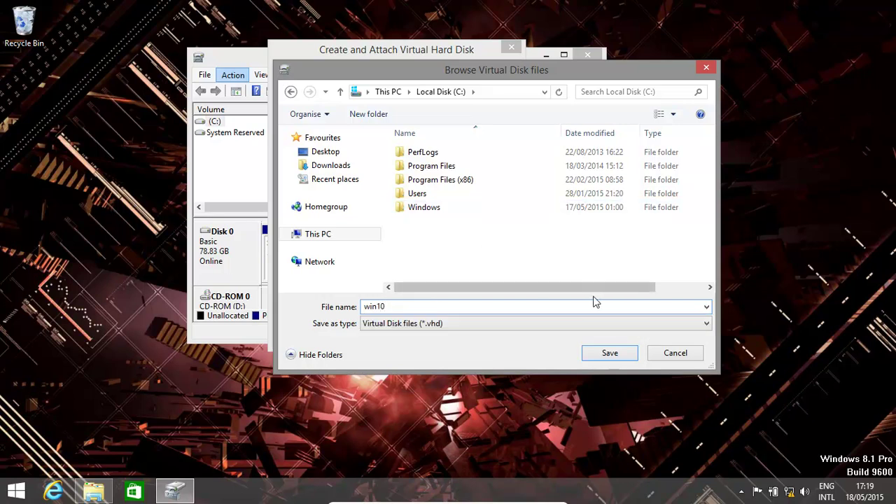
{"action": "left_click", "coordinate": [610, 354]}
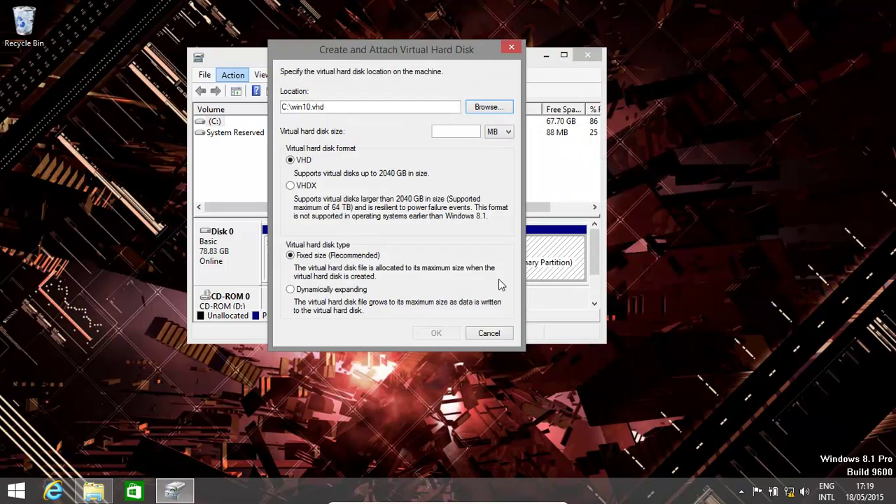
Create and attach a 35 GB dynamically expanding VHD, which appears as Disk 1
{"action": "left_click", "coordinate": [507, 133]}
{"action": "left_click", "coordinate": [497, 152]}
{"action": "left_click", "coordinate": [466, 133]}
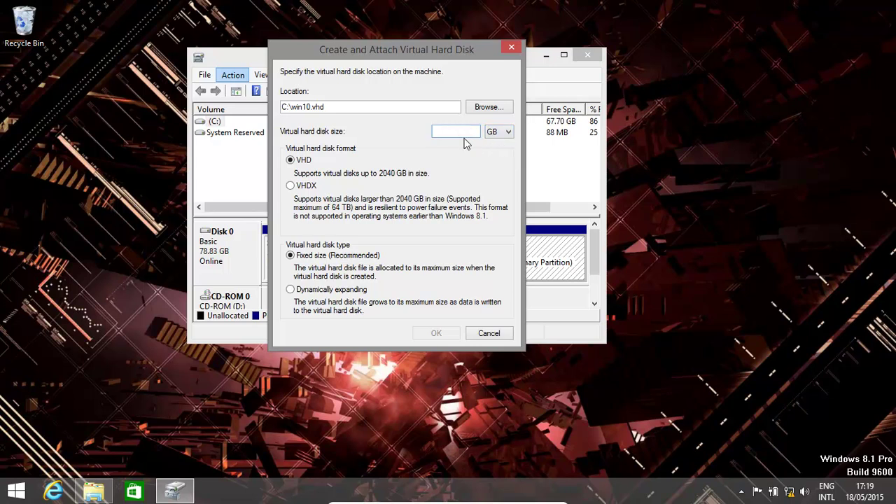
{"action": "type", "text": "35"}
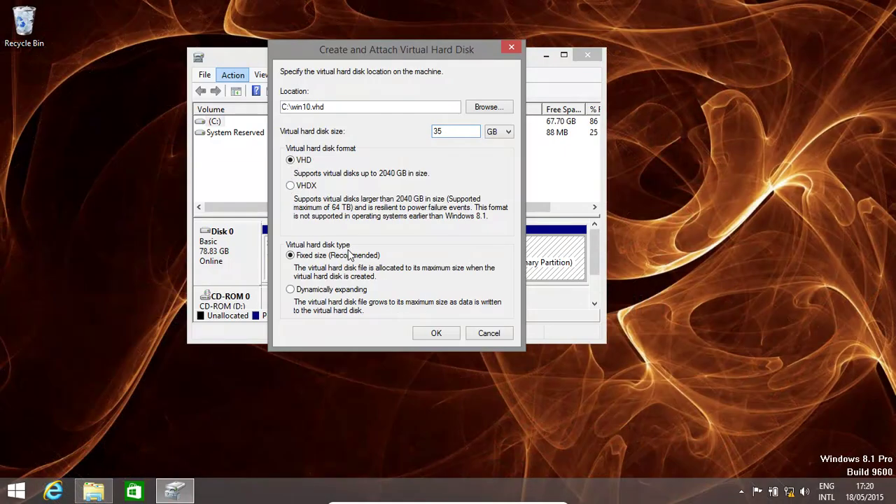
{"action": "left_click", "coordinate": [290, 290]}
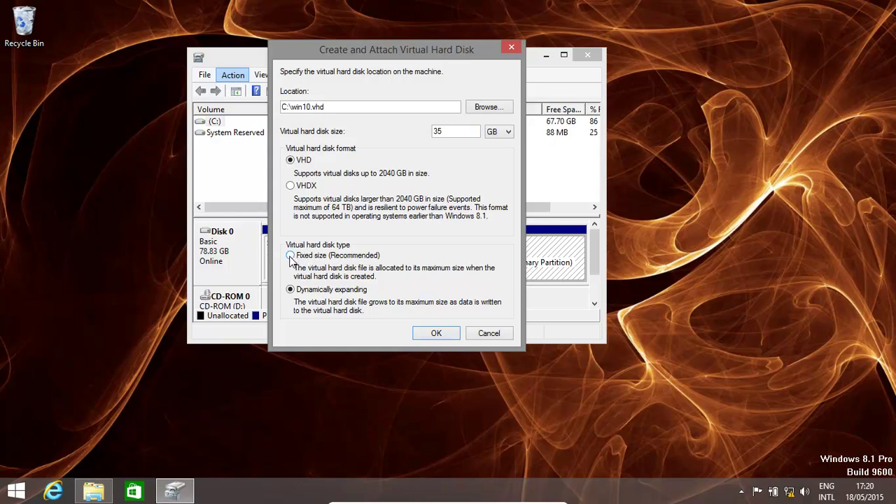
{"action": "left_click", "coordinate": [291, 256]}
{"action": "left_click", "coordinate": [291, 290]}
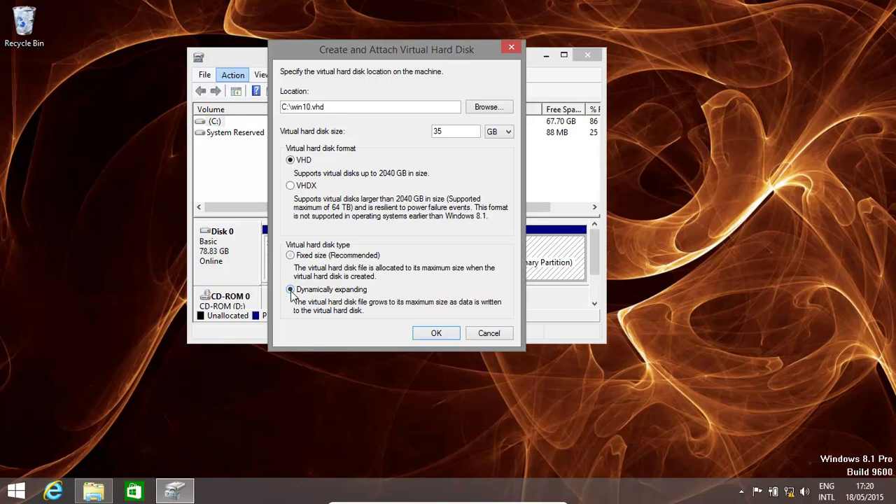
{"action": "left_click", "coordinate": [436, 333]}
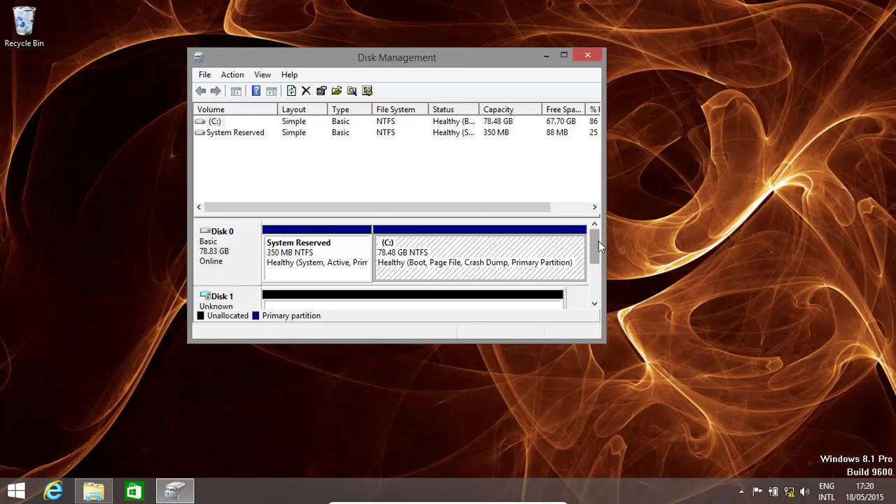
{"action": "left_click_drag", "start_coordinate": [597, 240], "coordinate": [592, 257]}
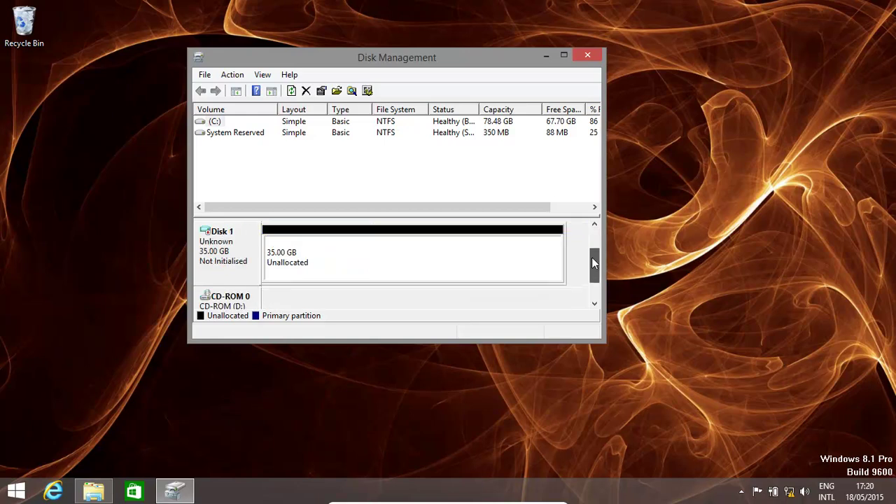
{"action": "left_click", "coordinate": [333, 251]}
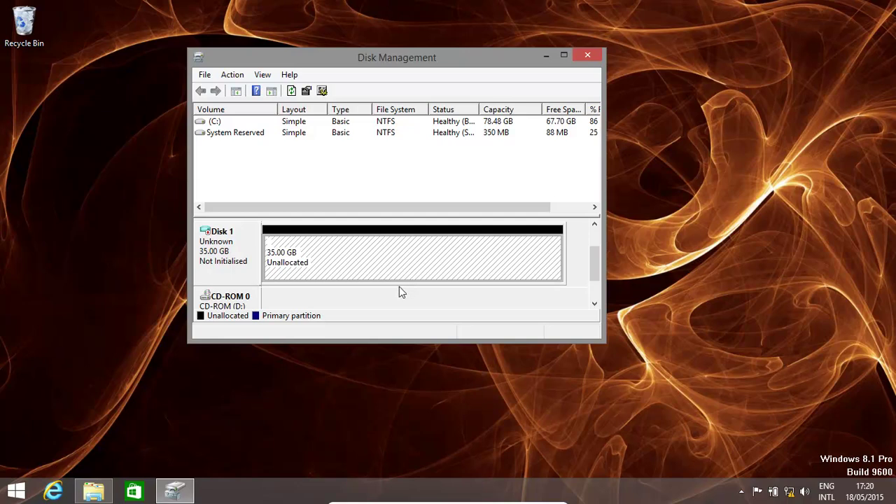
Check the 76 KB win10 image on Local Disk (C:) in File Explorer, then close Explorer
{"action": "left_click", "coordinate": [93, 491]}
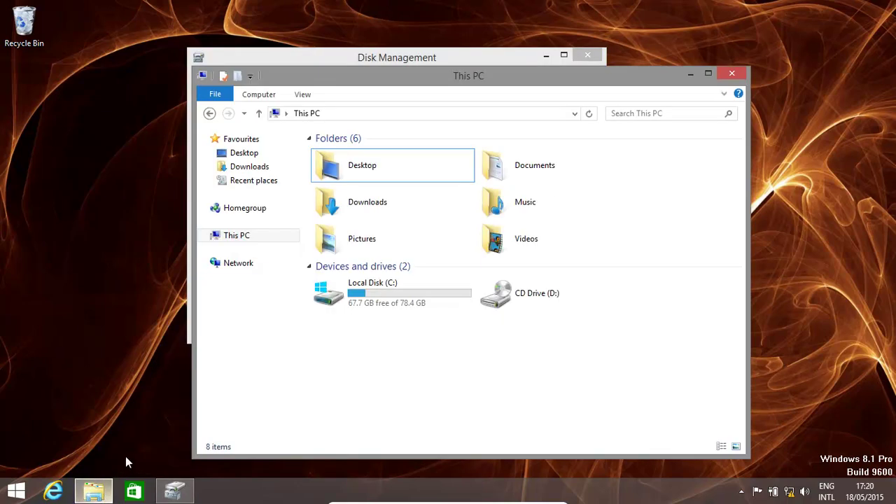
{"action": "double_click", "coordinate": [333, 294]}
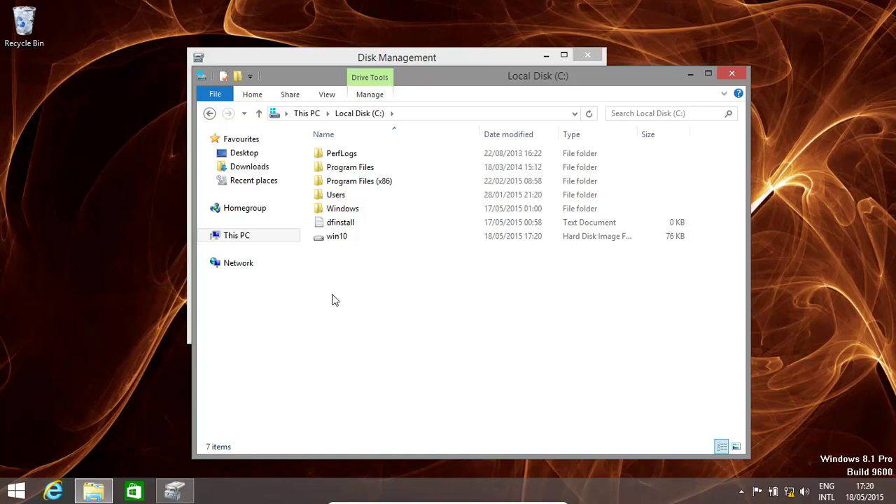
{"action": "left_click", "coordinate": [352, 239]}
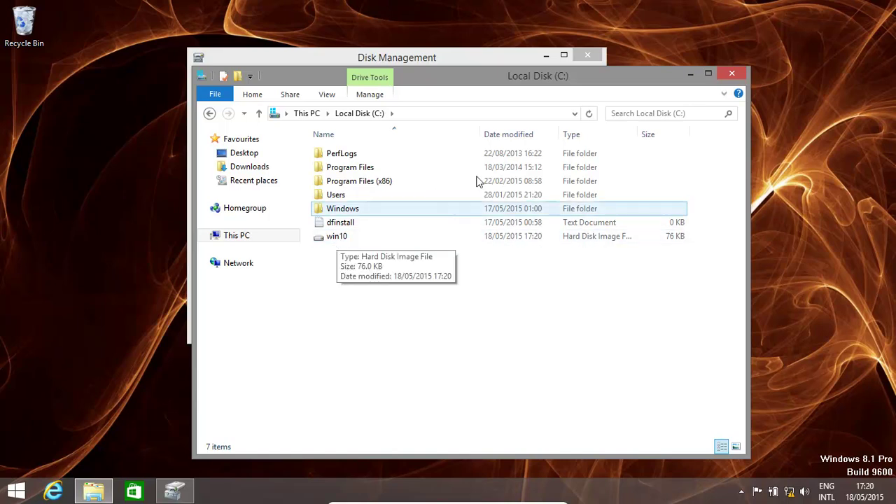
{"action": "left_click", "coordinate": [733, 76]}
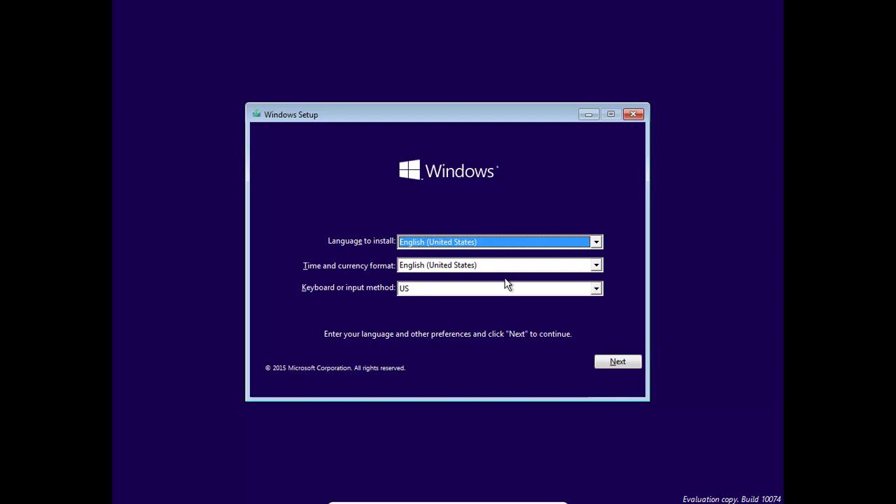
Accept the English (United States) language and US keyboard settings and begin installing Windows
{"action": "left_click", "coordinate": [616, 362]}
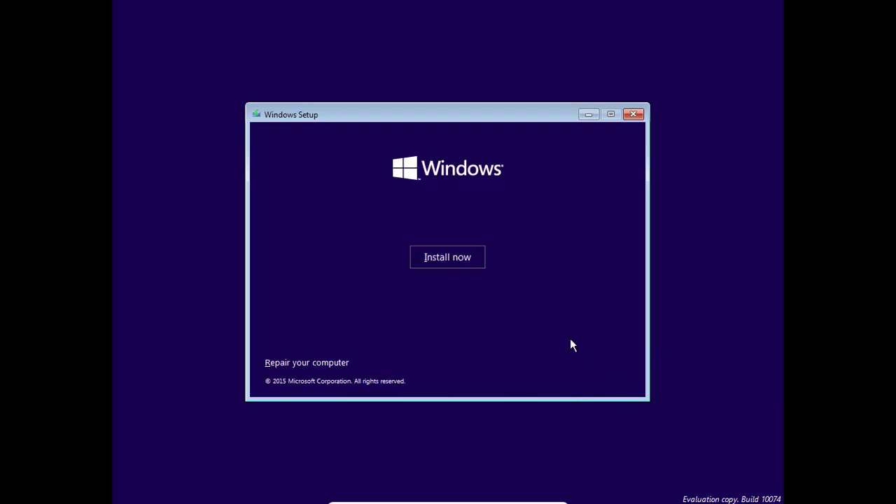
{"action": "left_click", "coordinate": [448, 259]}
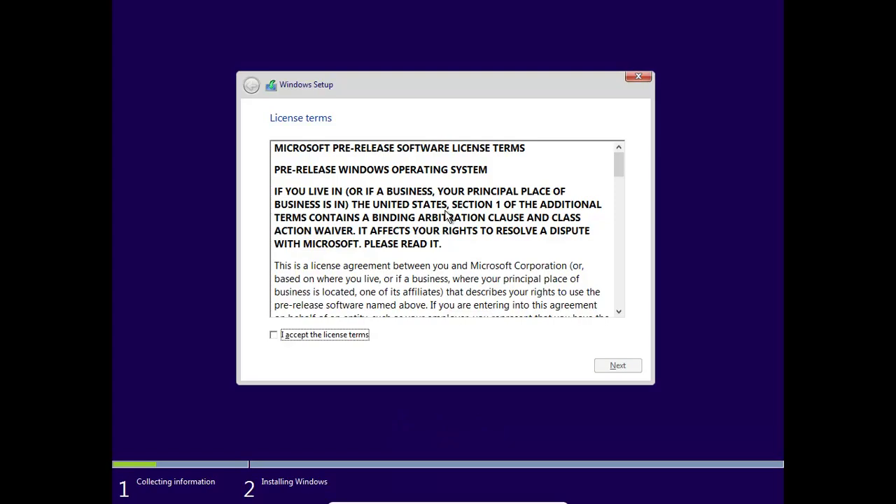
Accept the license terms and continue to the installation-type choice
{"action": "left_click", "coordinate": [277, 339]}
{"action": "left_click", "coordinate": [619, 366]}
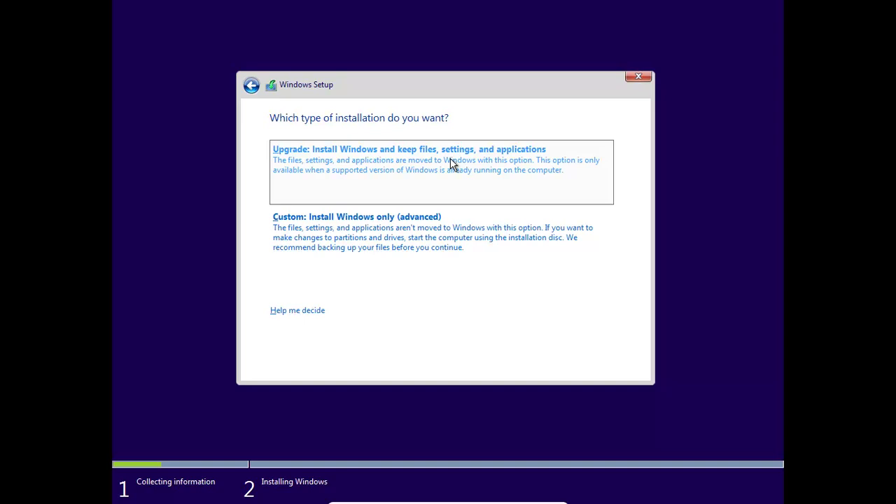
Open a command prompt over Setup, switch to drive D: and list its contents
{"action": "key", "text": "shift+F10"}
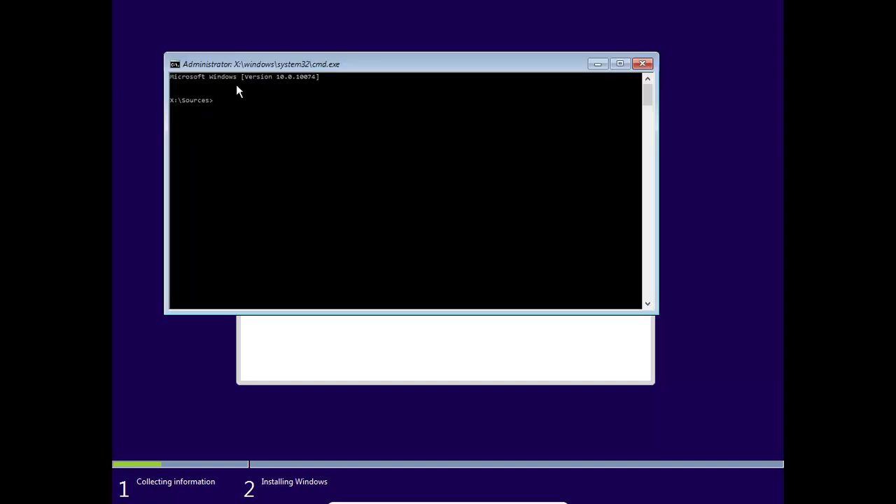
{"action": "type", "text": "d:"}
{"action": "key", "text": "Return"}
{"action": "type", "text": "dir"}
{"action": "key", "text": "Return"}
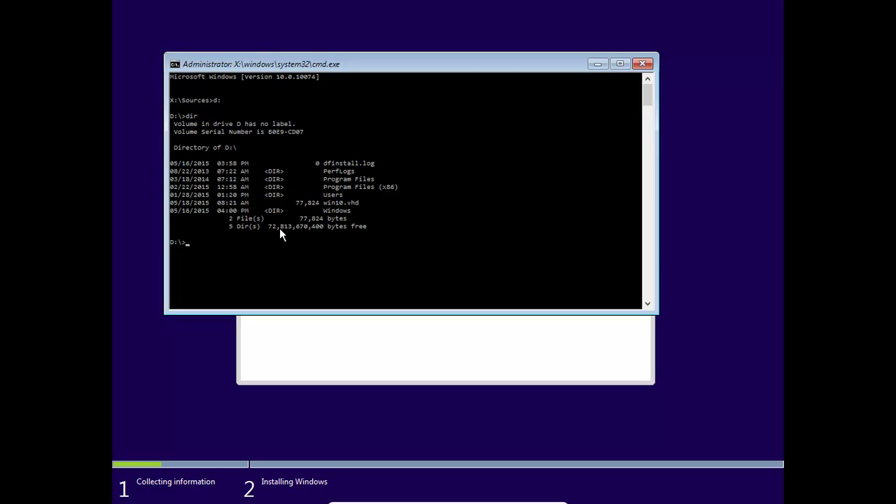
Use DiskPart to select and attach d:\win10.vhd, then exit back to Setup
{"action": "type", "text": "diskpart"}
{"action": "key", "text": "Return"}
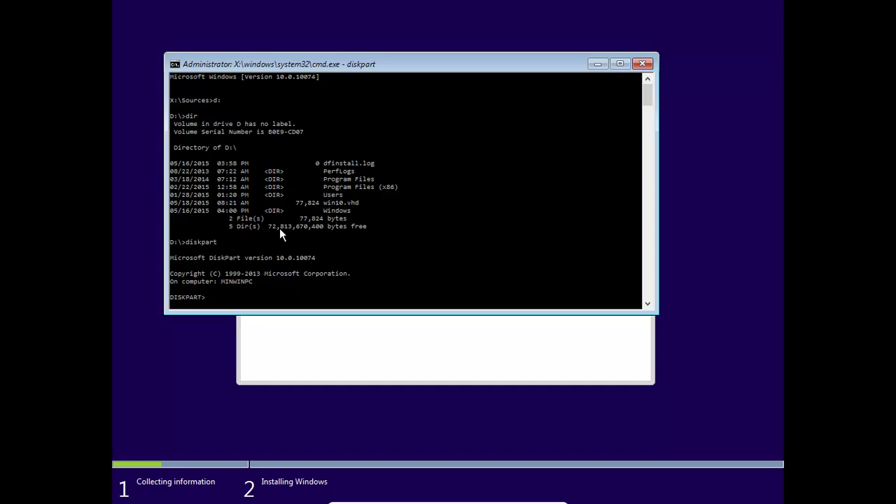
{"action": "type", "text": "select vdisk file=d:\\win10.vhd"}
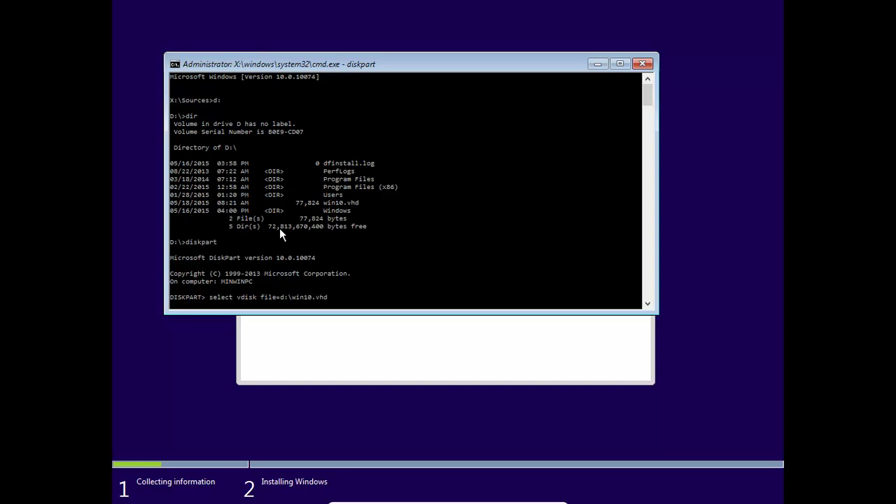
{"action": "key", "text": "Return"}
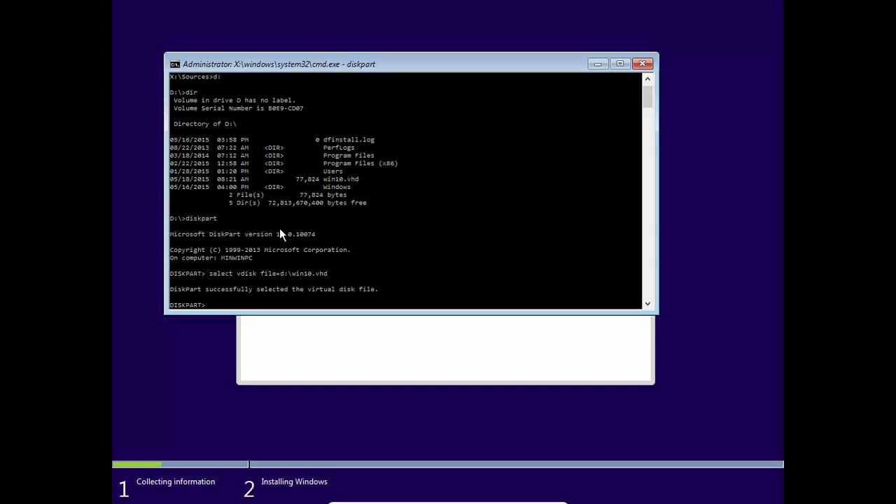
{"action": "type", "text": "attach vdisk"}
{"action": "key", "text": "Return"}
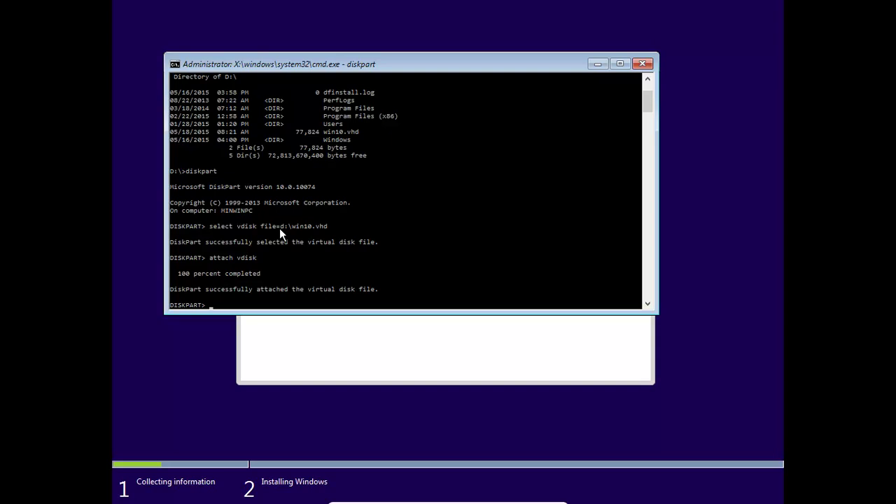
{"action": "type", "text": "exit"}
{"action": "key", "text": "Return"}
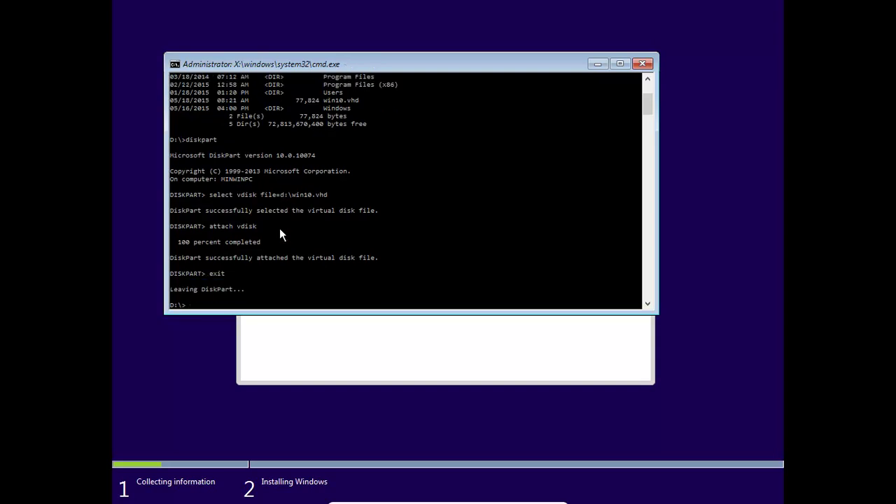
{"action": "type", "text": "exit"}
{"action": "key", "text": "Return"}
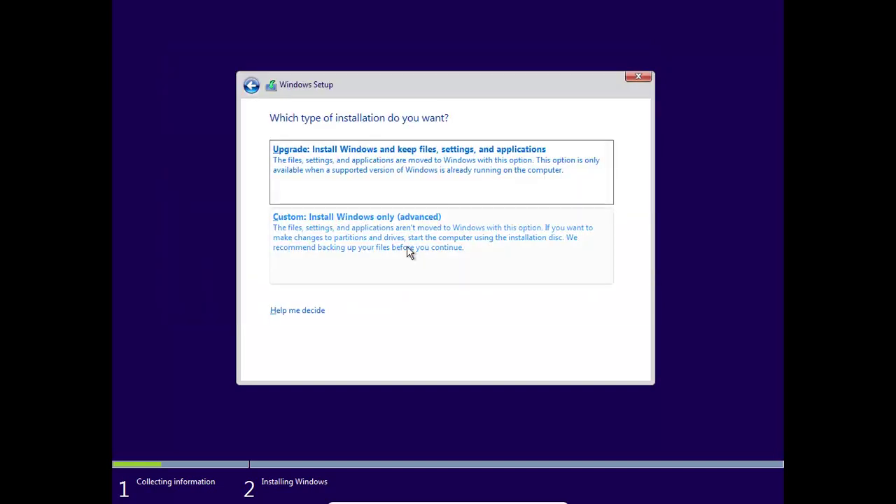
Choose a Custom install and create a 35840 MB partition on Drive 1's unallocated space
{"action": "left_click", "coordinate": [373, 229]}
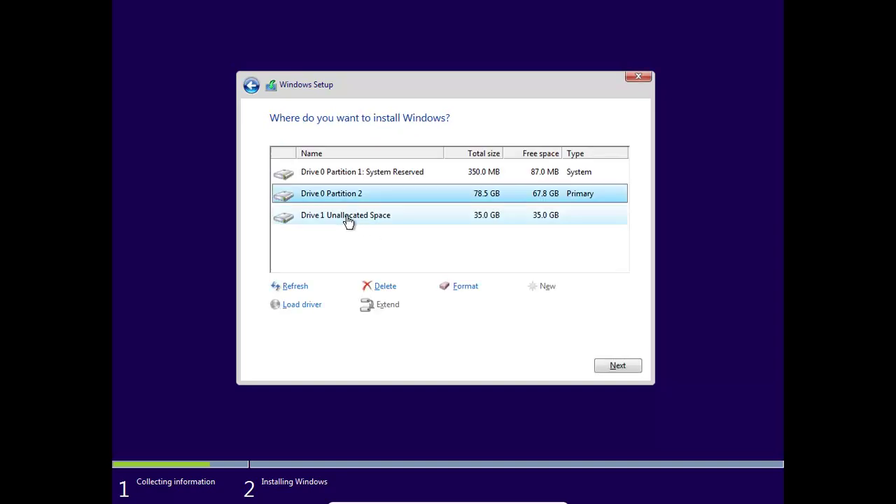
{"action": "left_click", "coordinate": [348, 218]}
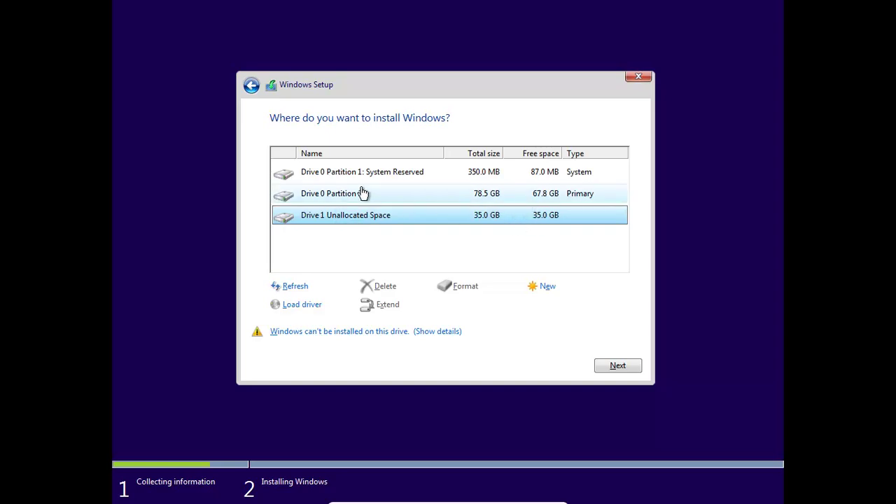
{"action": "left_click", "coordinate": [333, 198]}
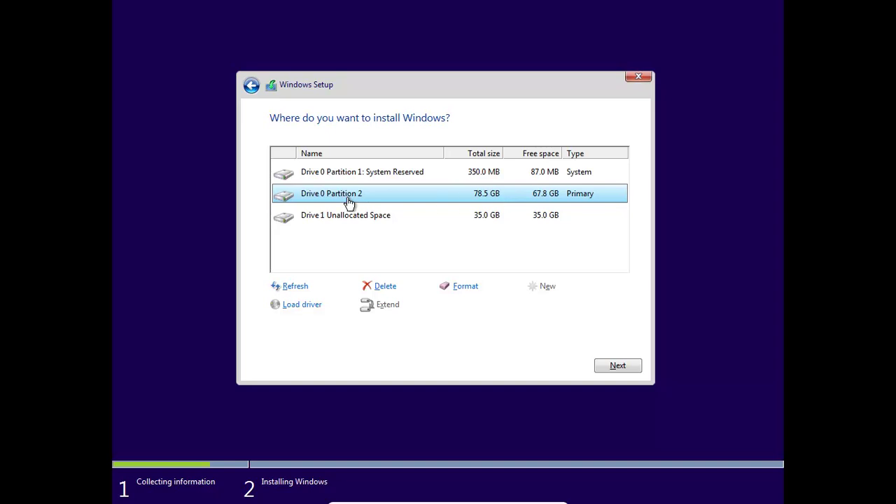
{"action": "left_click", "coordinate": [365, 218]}
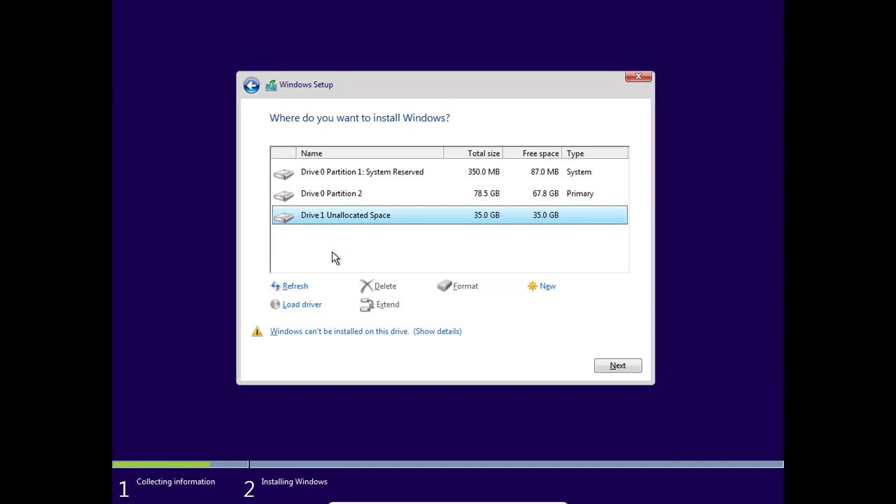
{"action": "left_click", "coordinate": [546, 288]}
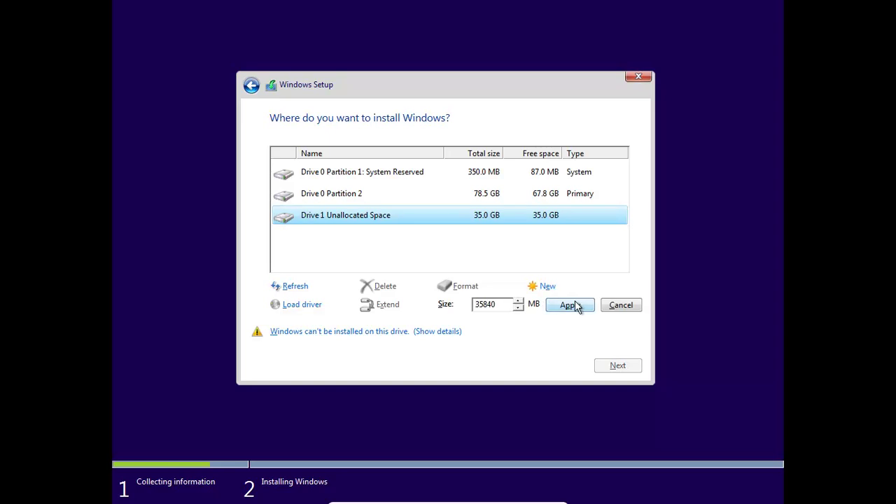
{"action": "left_click", "coordinate": [572, 306]}
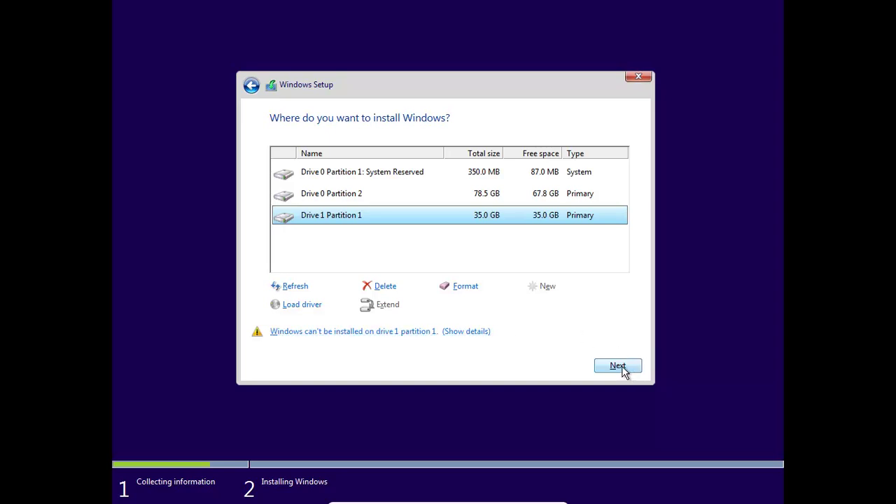
{"action": "left_click", "coordinate": [409, 218]}
Install Windows onto Drive 1 Partition 1, then resume the paused VM at the boot menu
{"action": "left_click", "coordinate": [620, 366]}
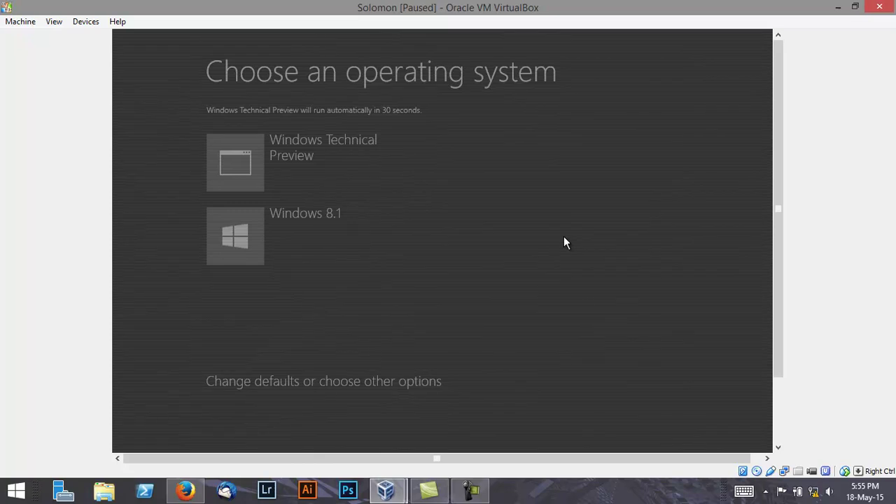
{"action": "key", "text": "alt"}
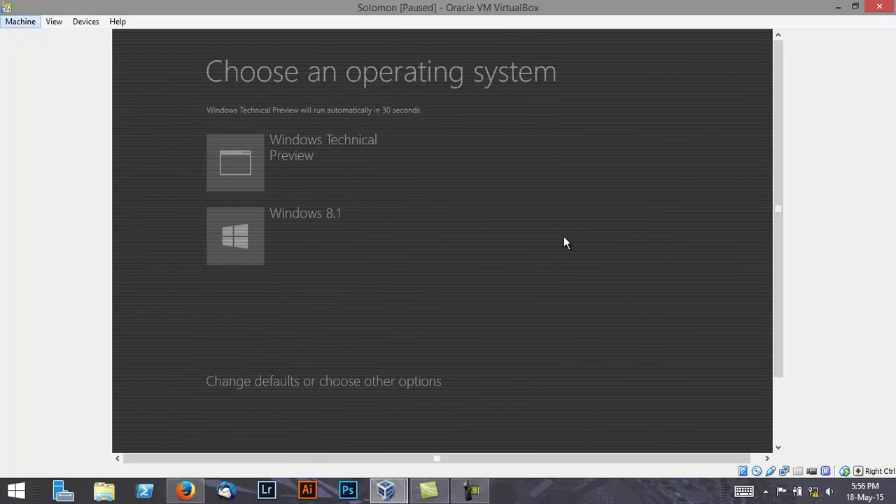
{"action": "key", "text": "Down"}
{"action": "key", "text": "Down"}
{"action": "key", "text": "Down"}
{"action": "key", "text": "Down"}
{"action": "key", "text": "Down"}
{"action": "key", "text": "Down"}
{"action": "key", "text": "Down"}
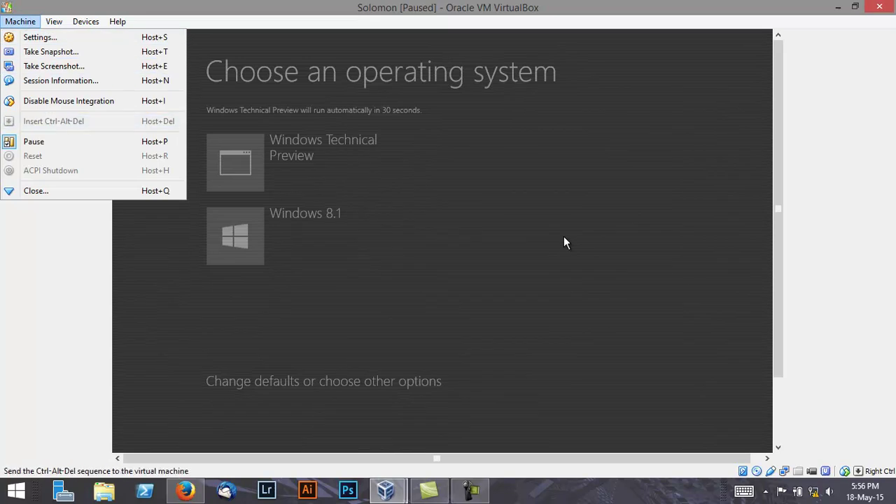
{"action": "key", "text": "Return"}
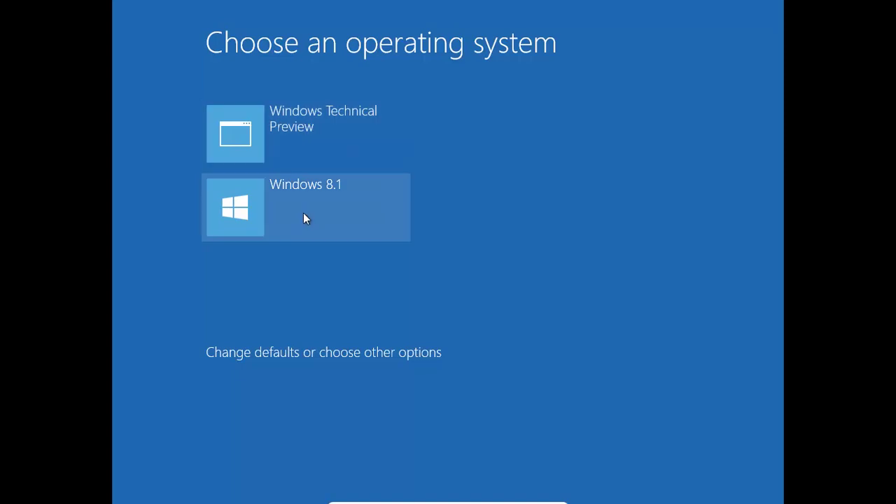
Boot into Windows Technical Preview and accept the express settings
{"action": "left_click", "coordinate": [303, 142]}
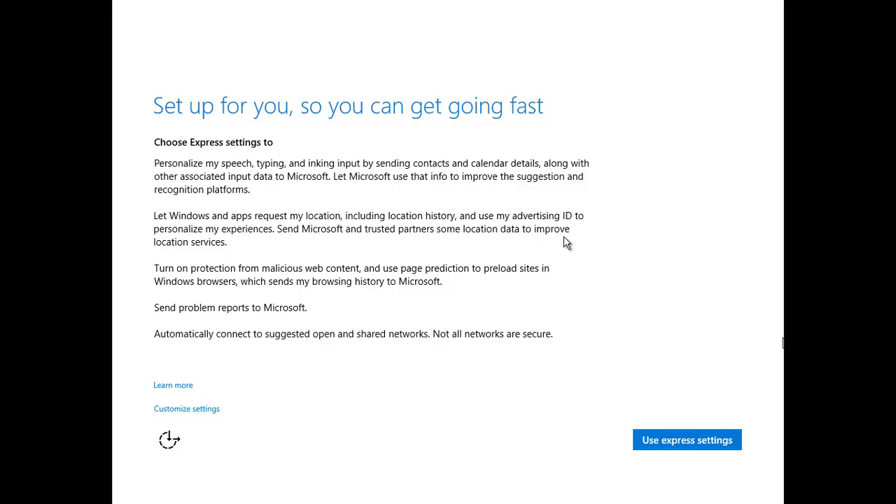
{"action": "left_click", "coordinate": [687, 442]}
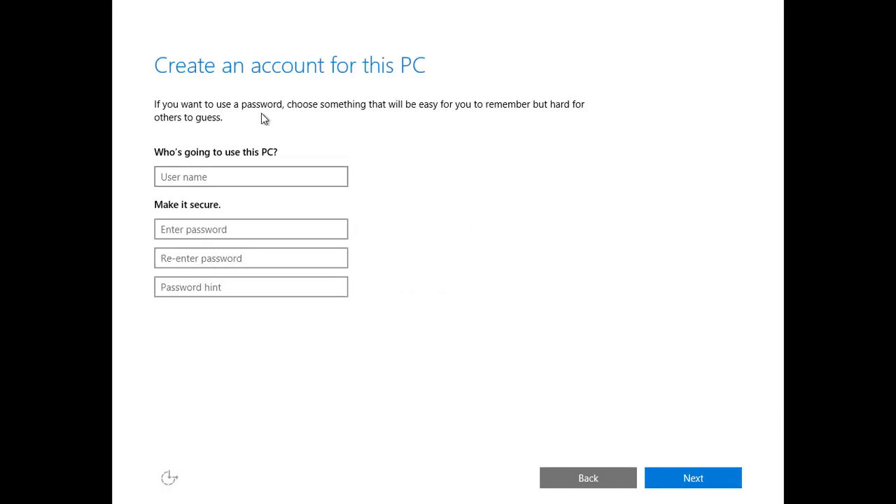
Create the local account with the chosen user name and an empty password
{"action": "left_click", "coordinate": [210, 172]}
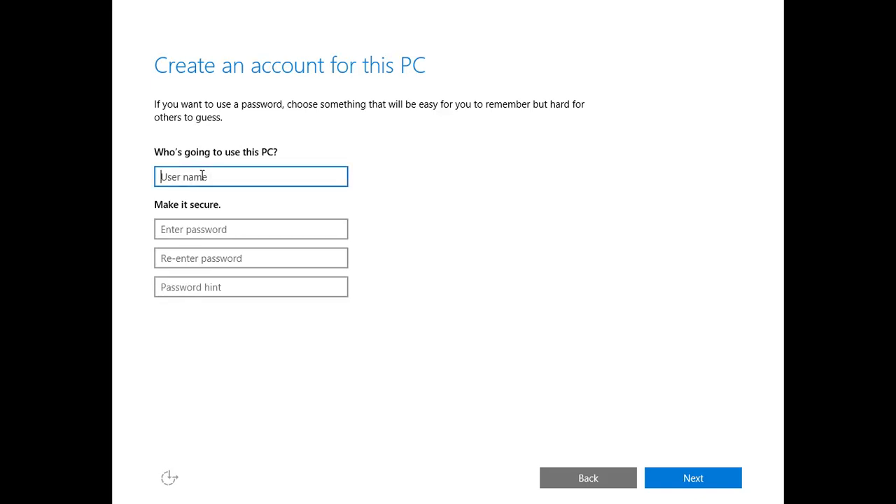
{"action": "type", "text": "Windows 10 Ninja"}
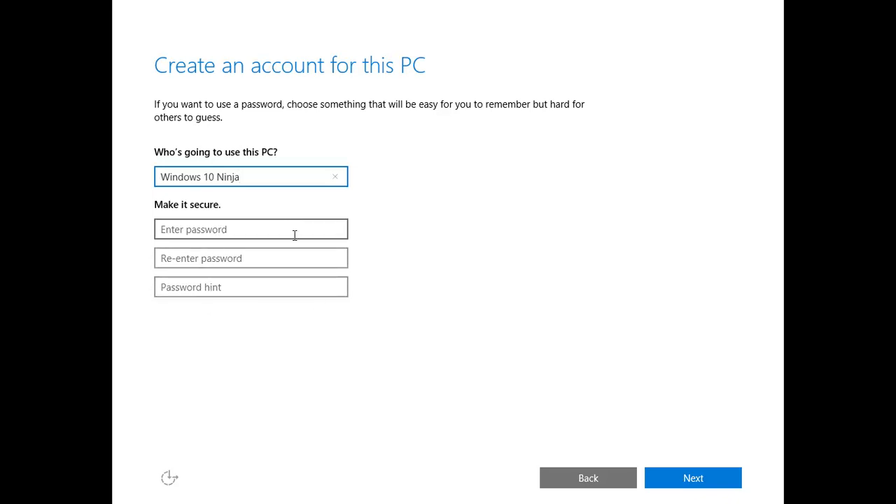
{"action": "left_click", "coordinate": [701, 485]}
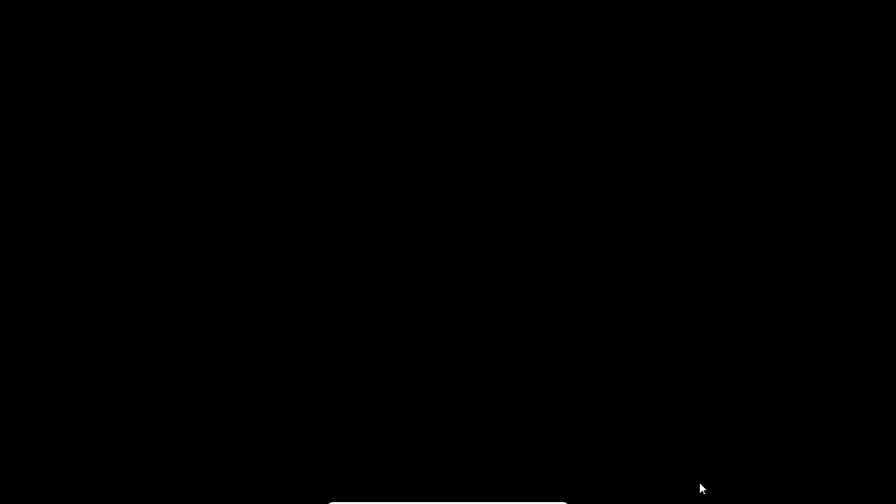